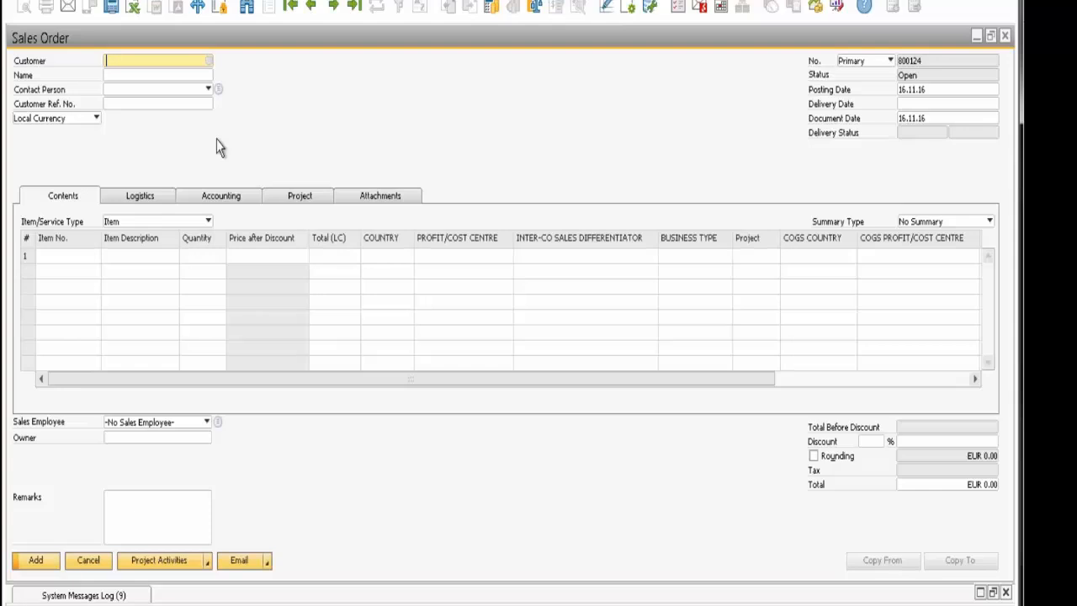
Step: Enter the customer code for Milner Browne UK and set the sales order's delivery date to 30.11.16
text(M)
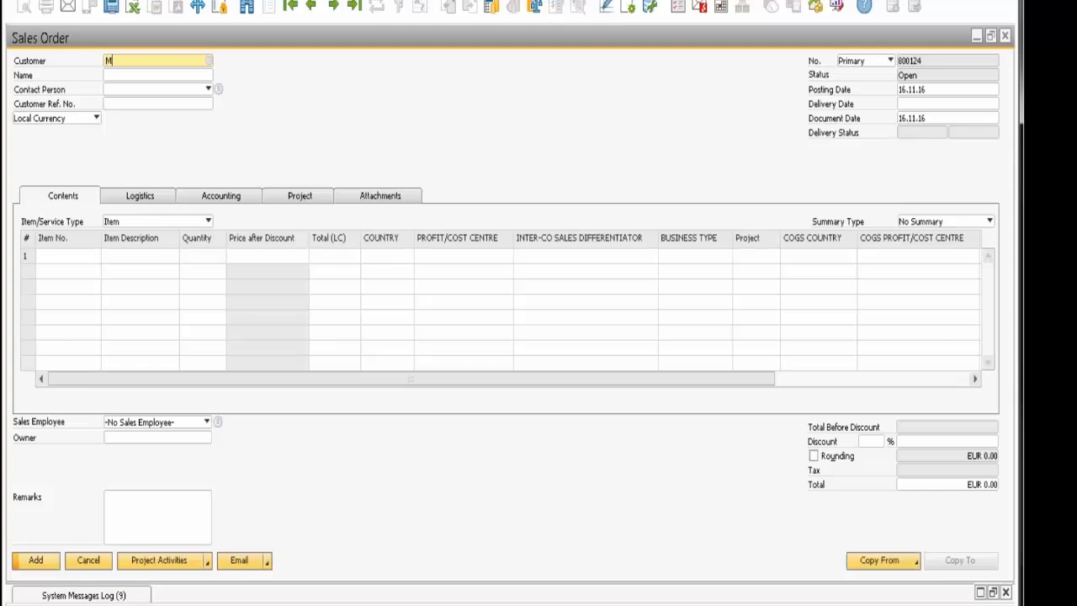
text(BC02)
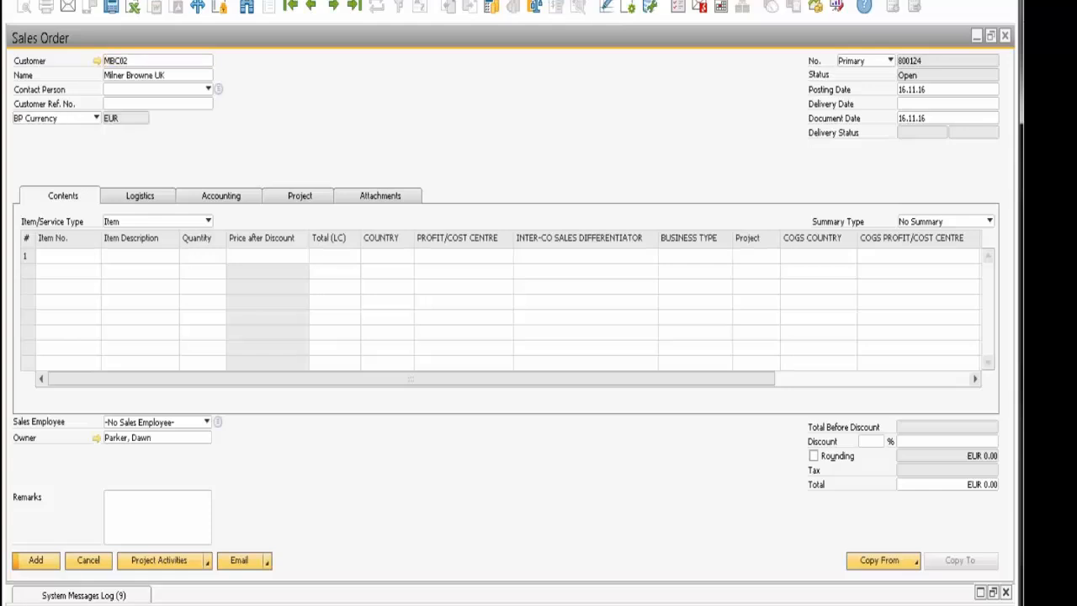
click(923, 105)
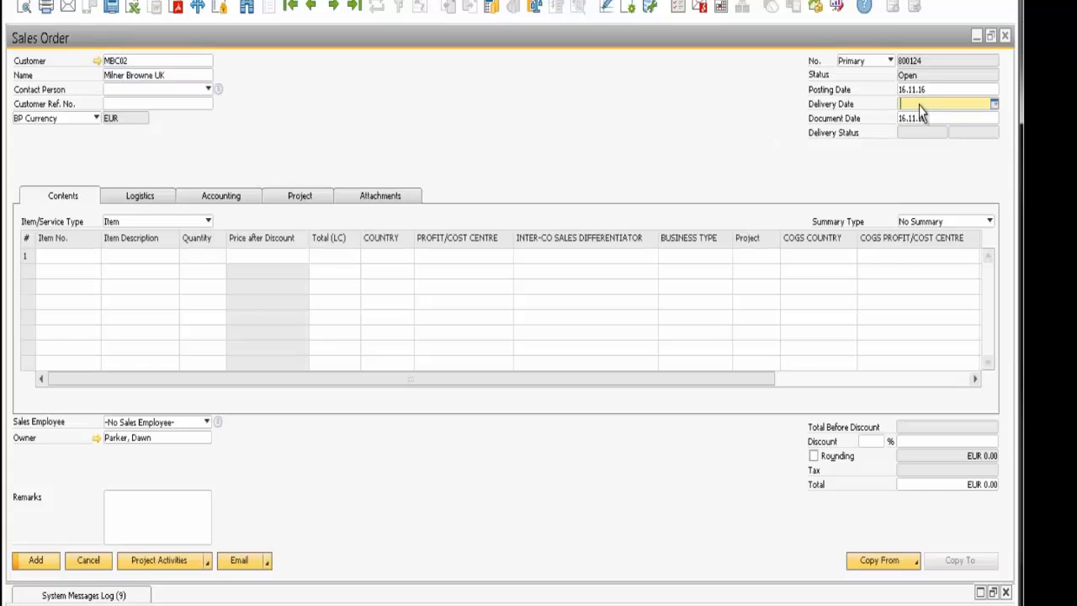
text(30.11.16)
key(Tab)
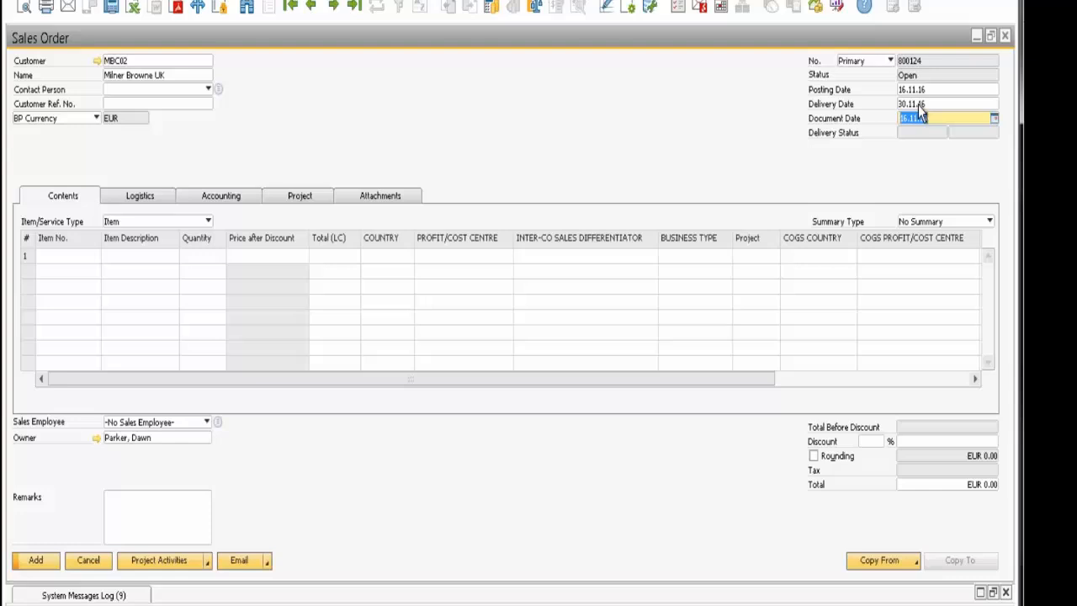
Step: Try to set the sales order's BP Project to ZZZDEV in the project settings
click(296, 200)
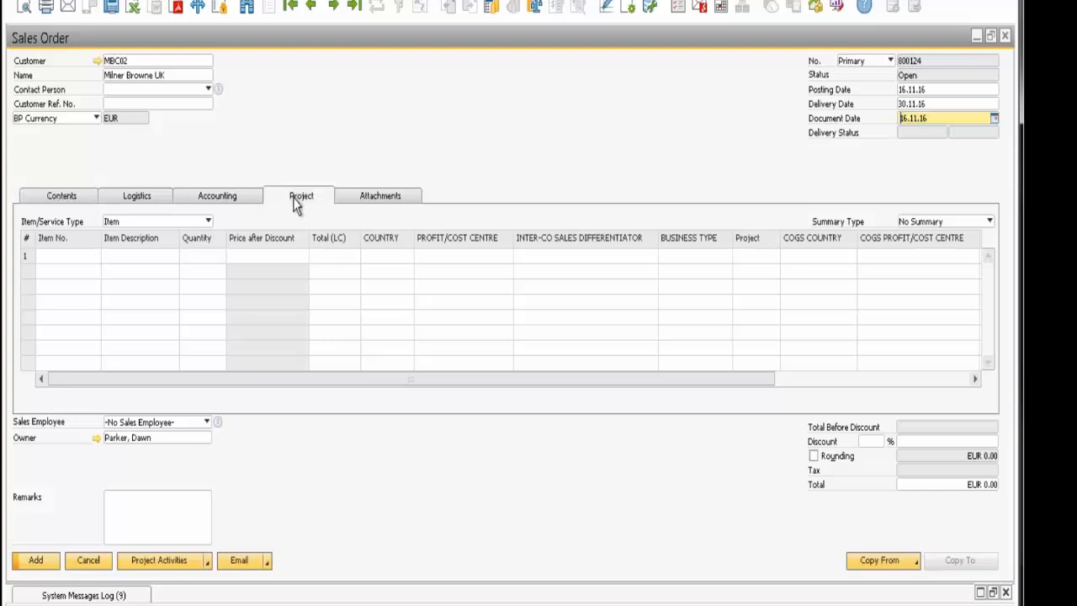
click(199, 265)
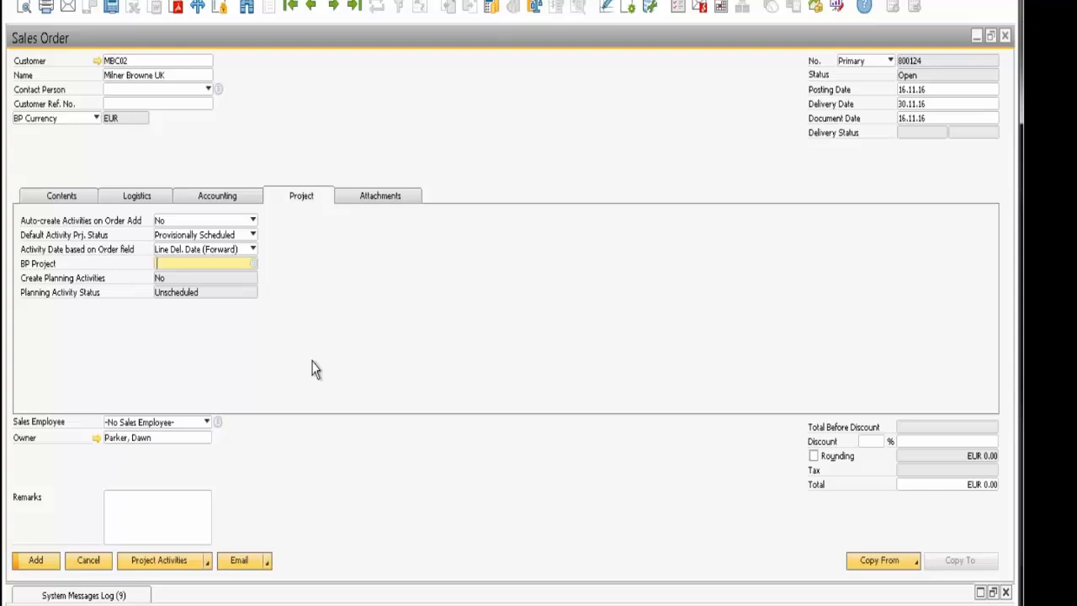
text(ZZZDEV)
key(Tab)
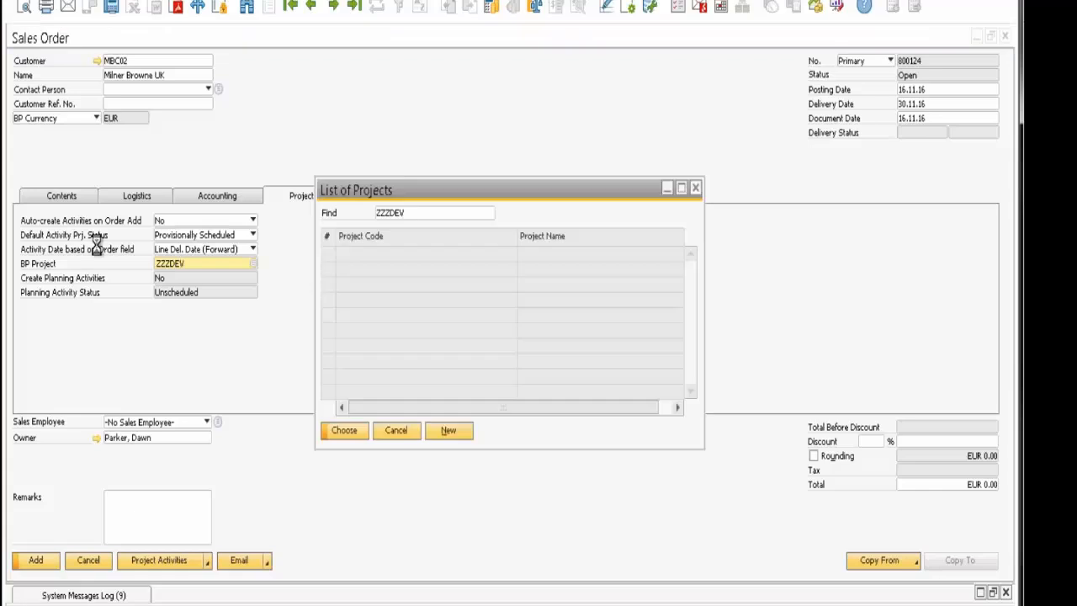
click(407, 436)
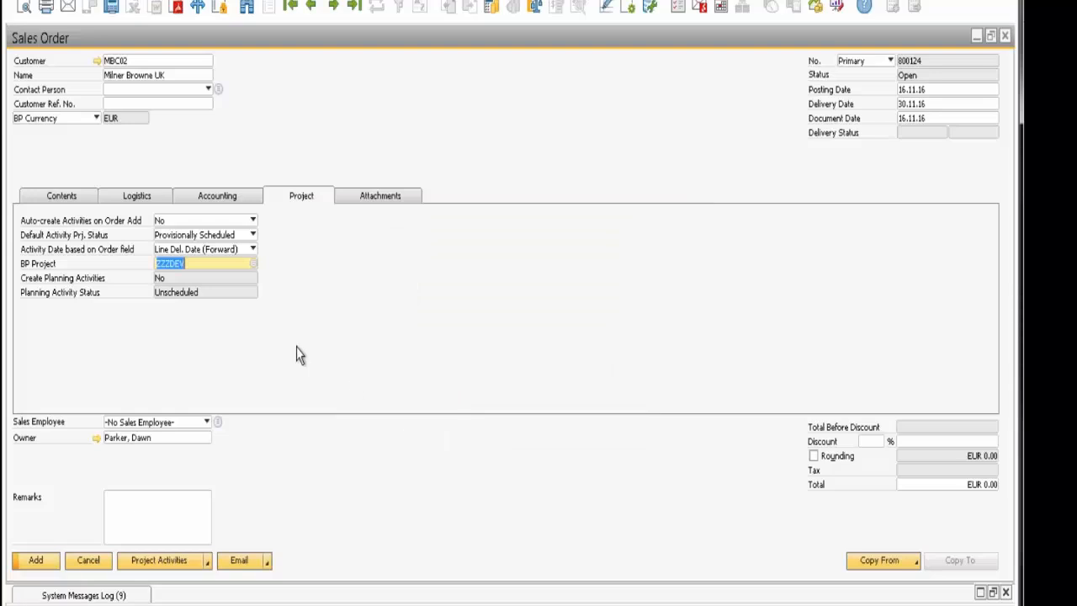
Step: Clear the BP Project entry, search the list of projects for zz and choose ZZZ DEV
key(BackSpace)
key(Tab)
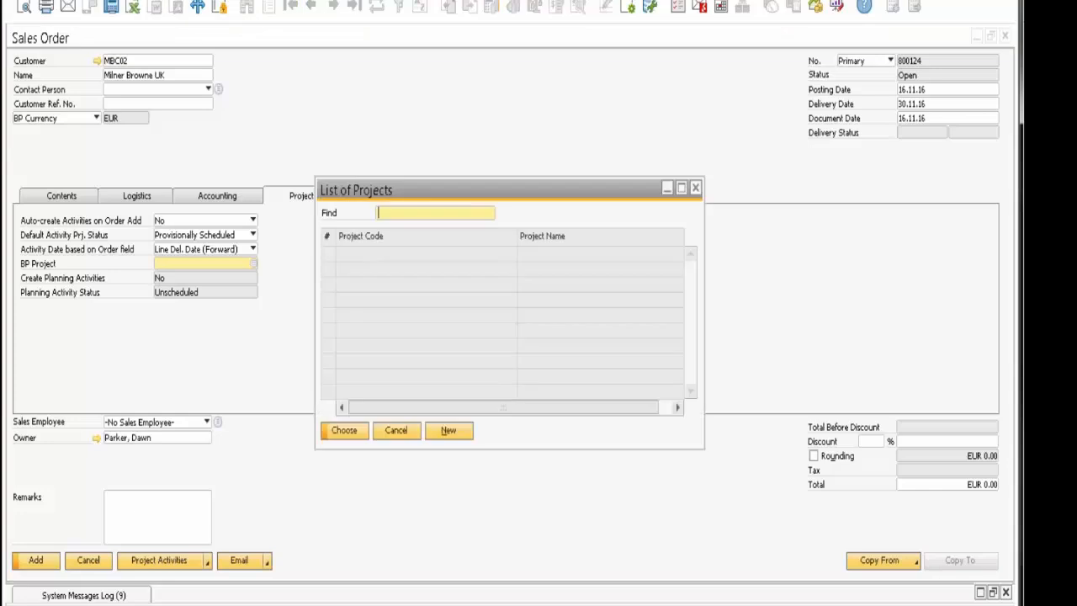
text(zz)
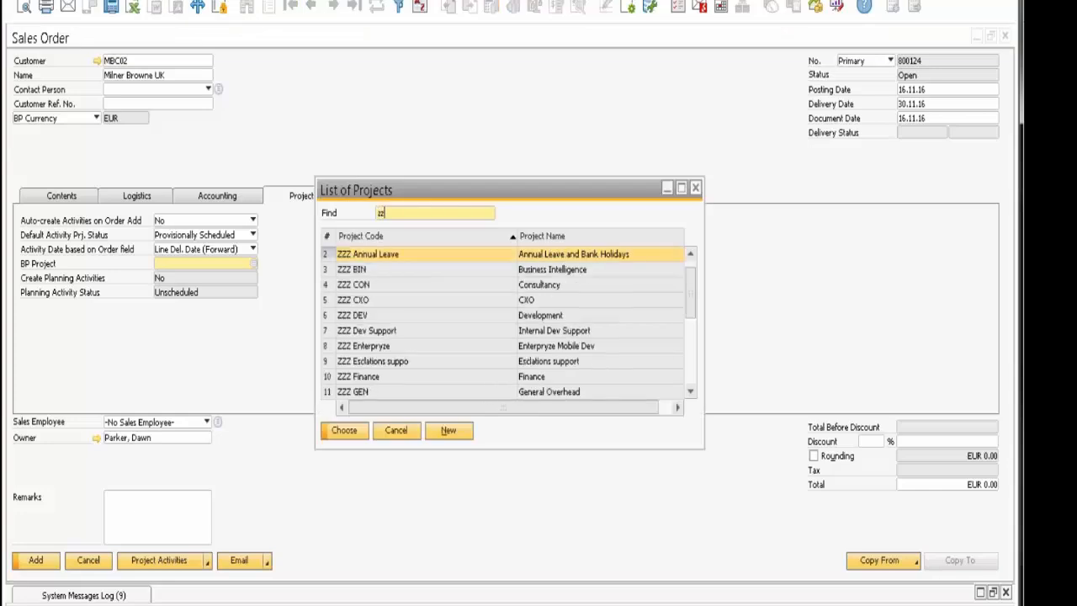
click(333, 317)
click(344, 431)
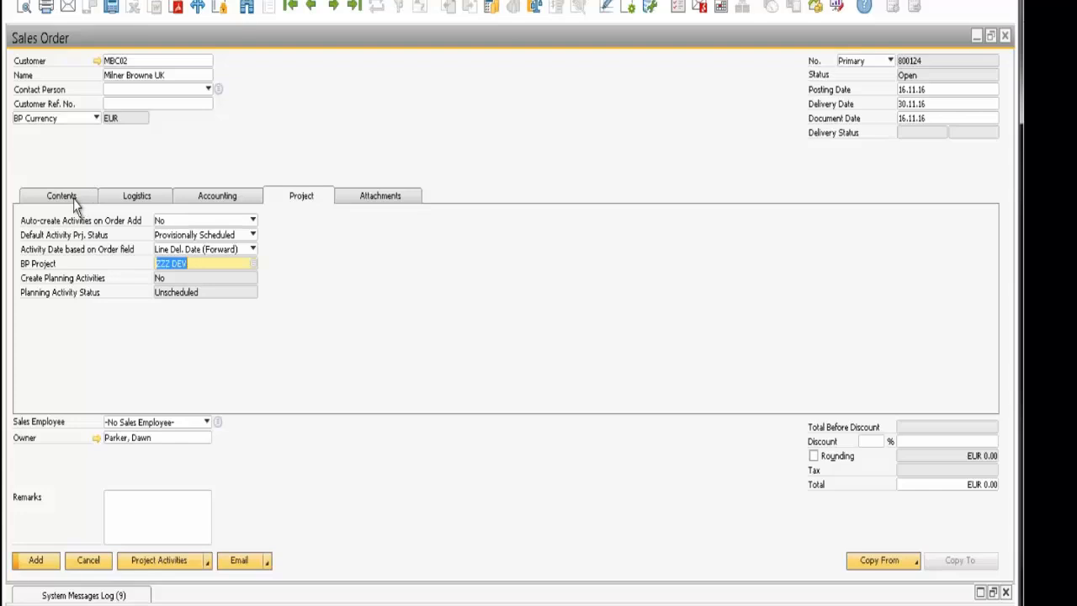
Step: Return to the order's contents and enter item MBDEV100 on the first line
click(74, 200)
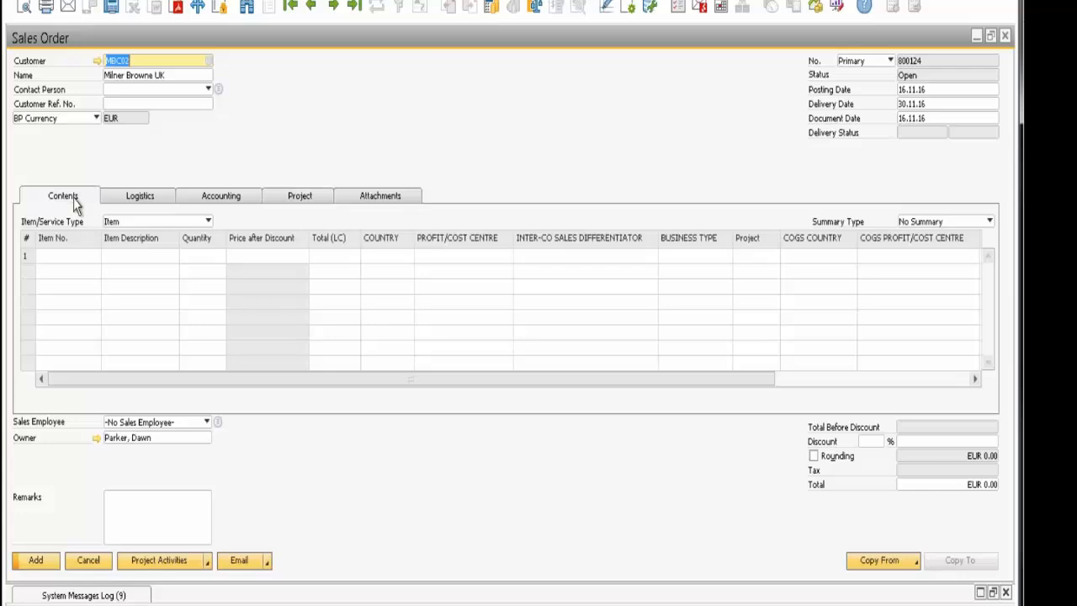
click(87, 263)
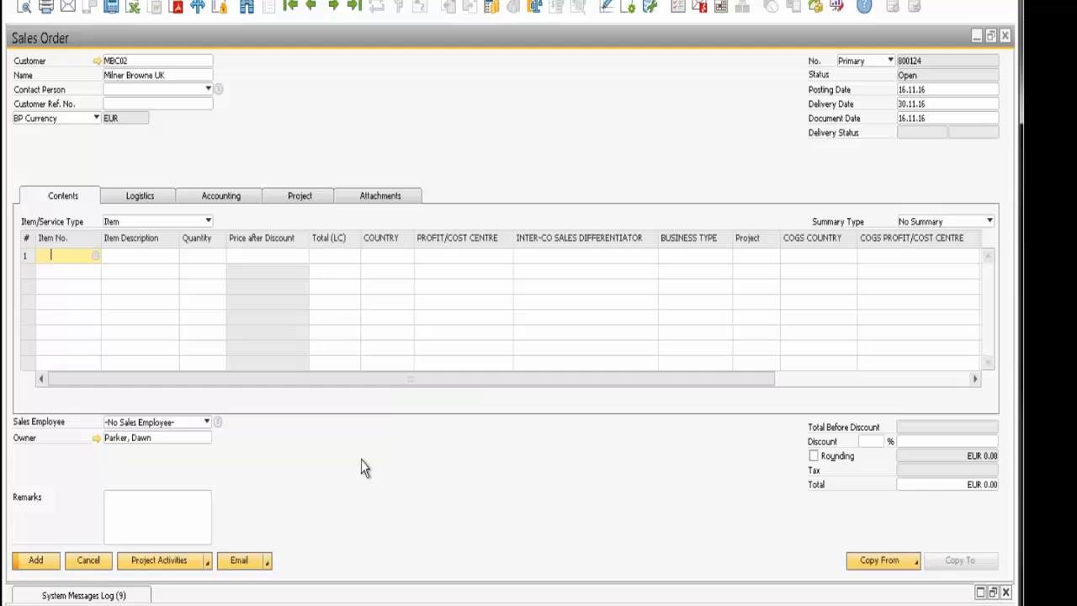
text(mbdev100)
key(Tab)
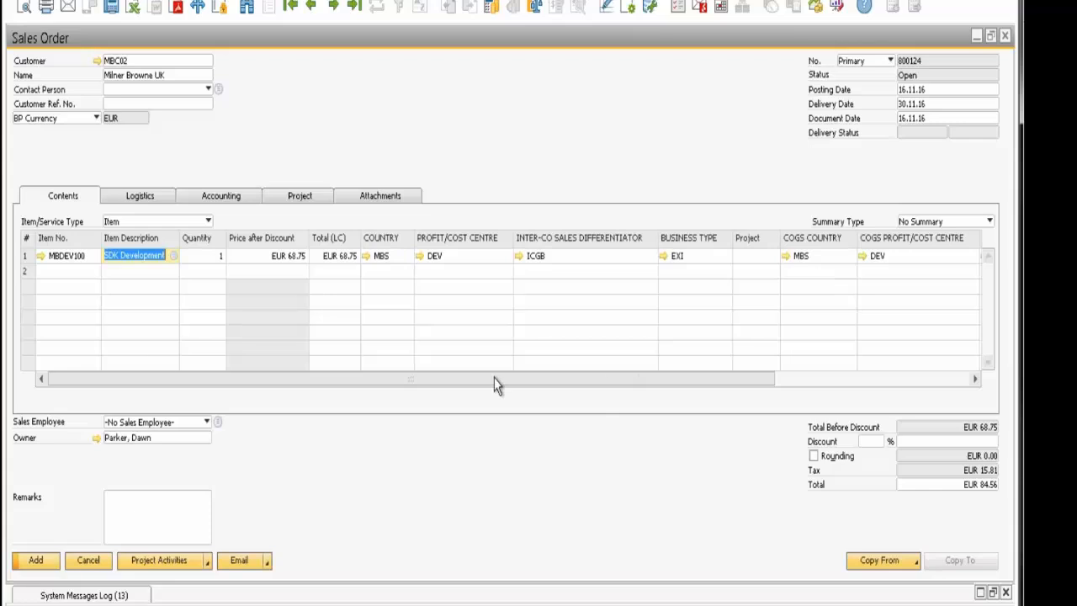
Step: Enter item MBPM101 on the second line of the order
click(58, 274)
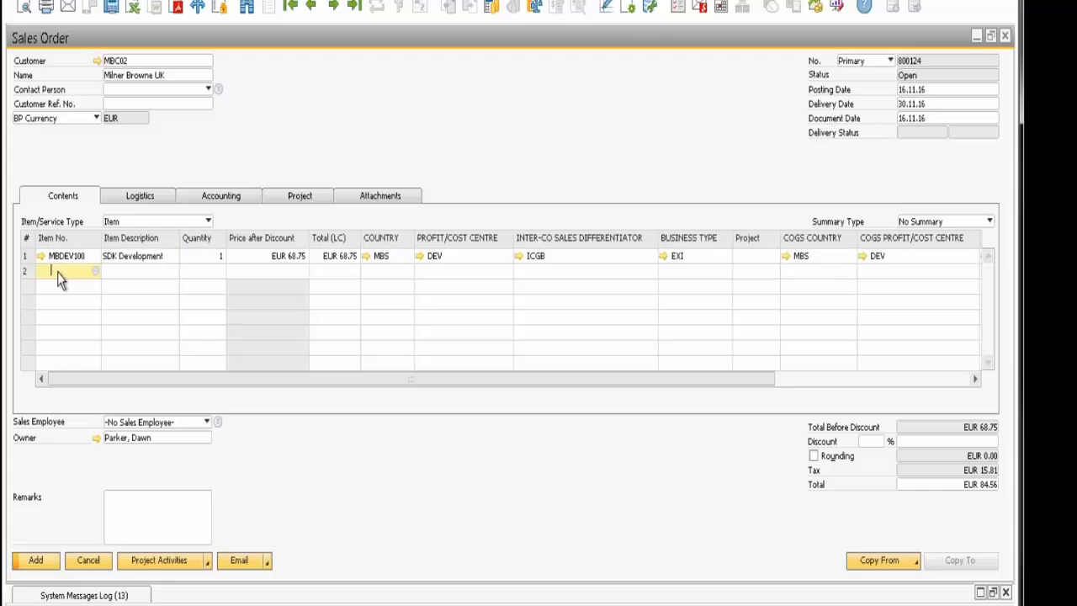
text(M)
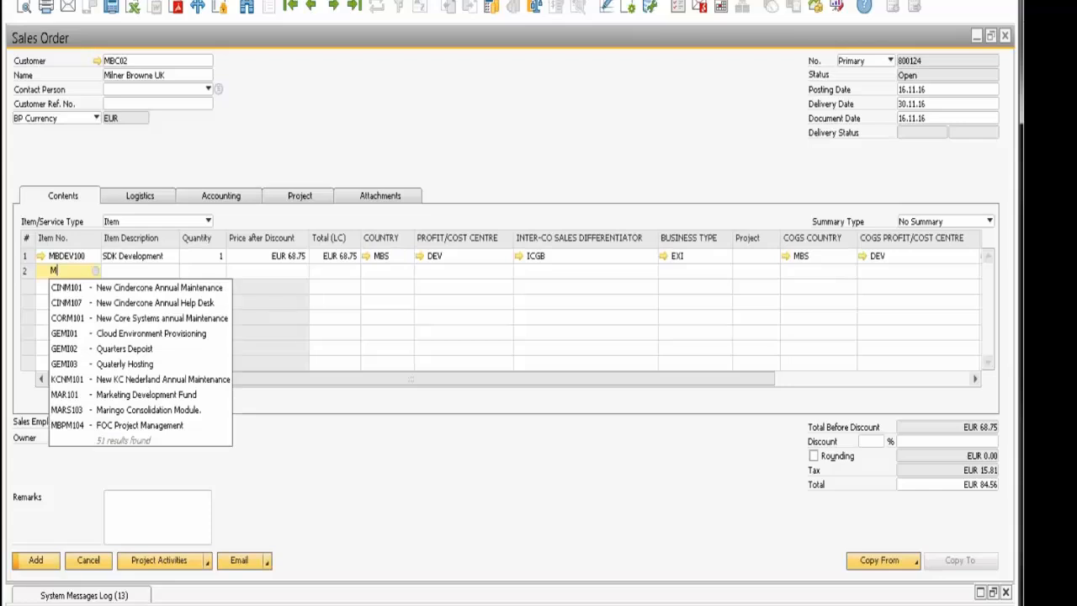
text(BPM)
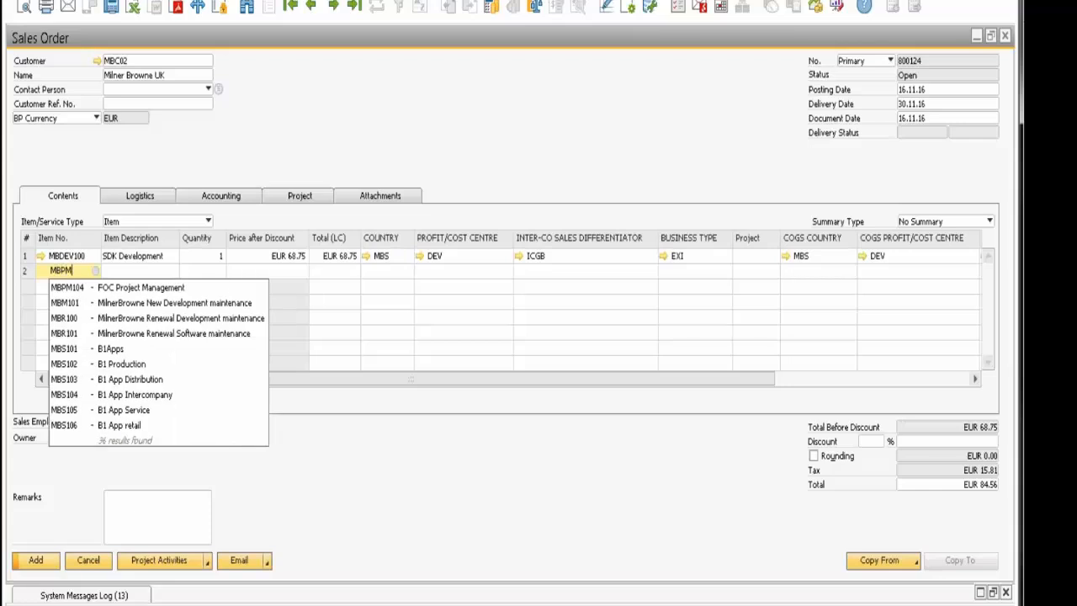
text(101)
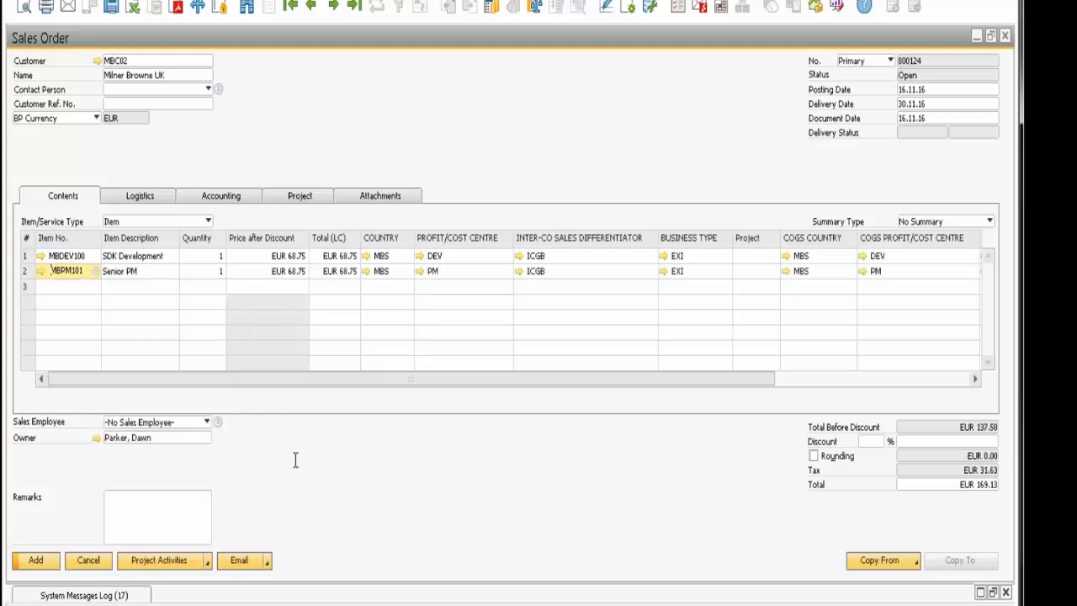
key(Tab)
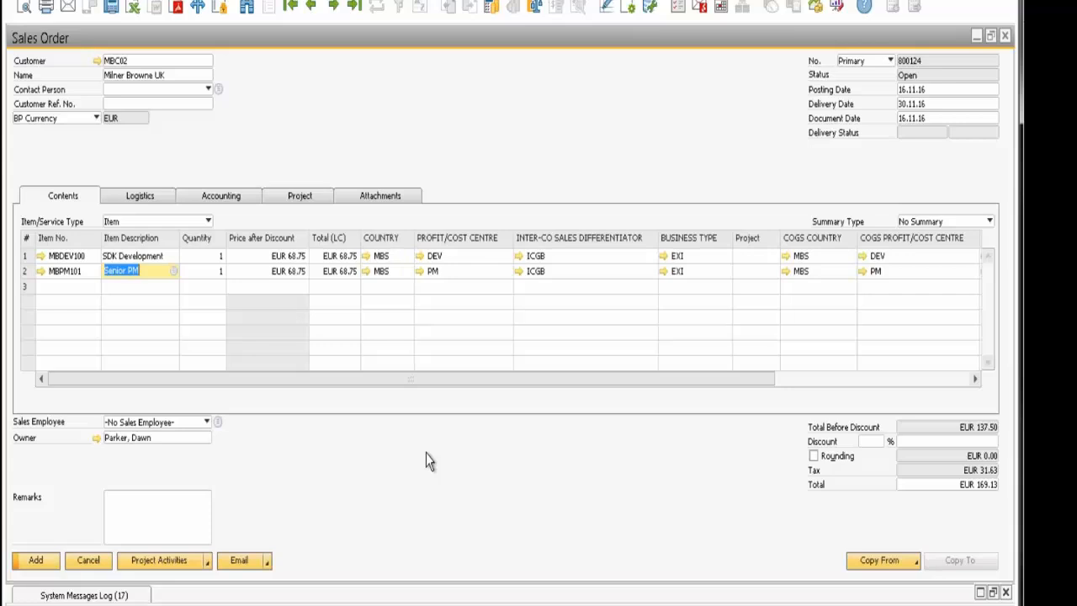
Step: Clear the Inter-Co Sales Differentiator on line 1 and try to add the sales order
click(550, 257)
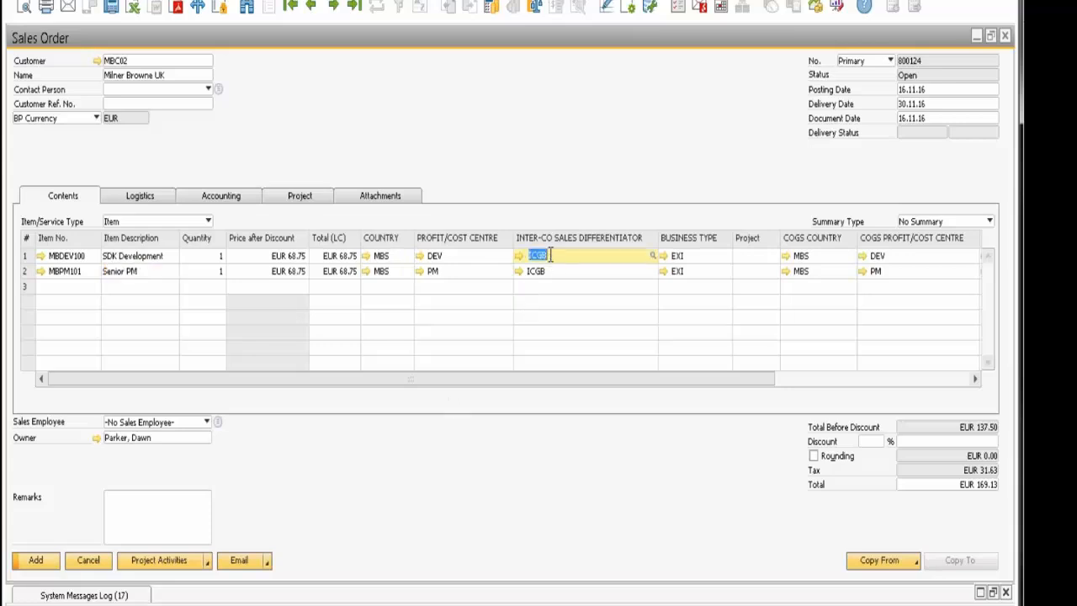
key(BackSpace)
click(35, 562)
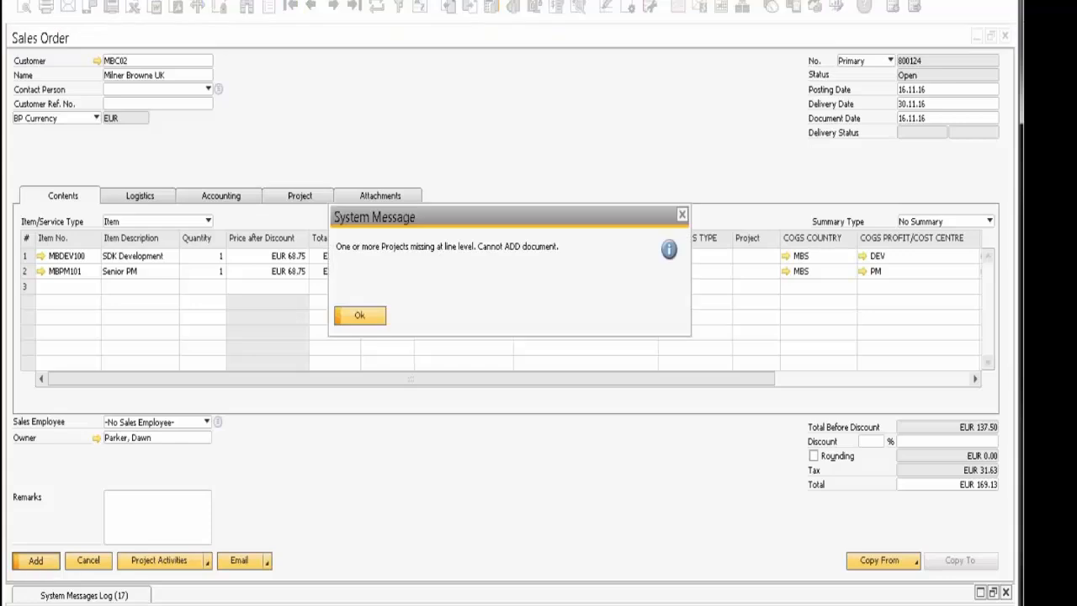
click(358, 317)
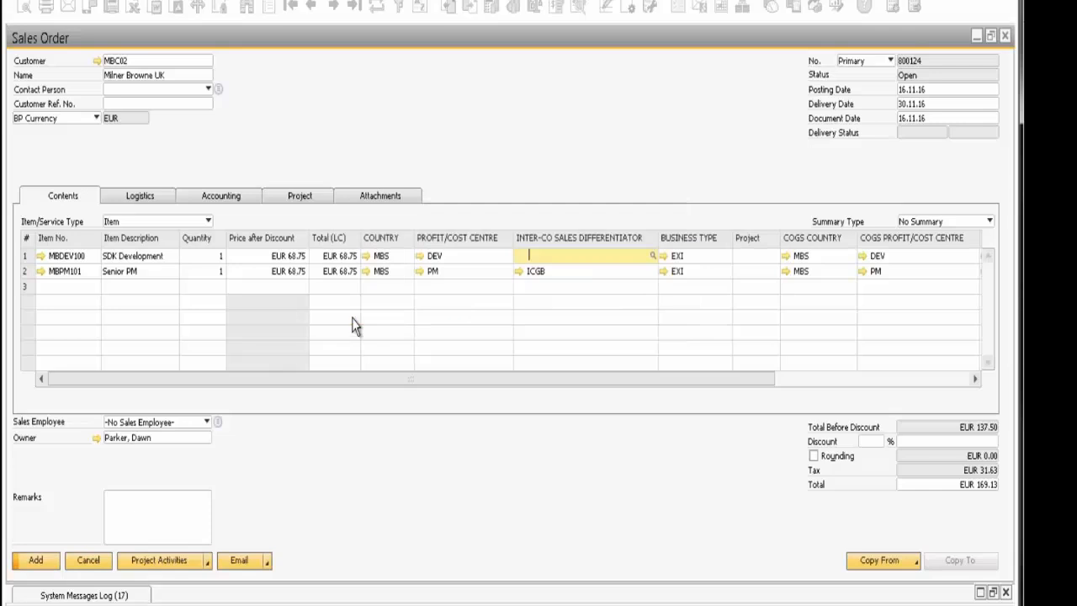
Step: Set the Project to ZZZ DEV on both order lines
click(756, 257)
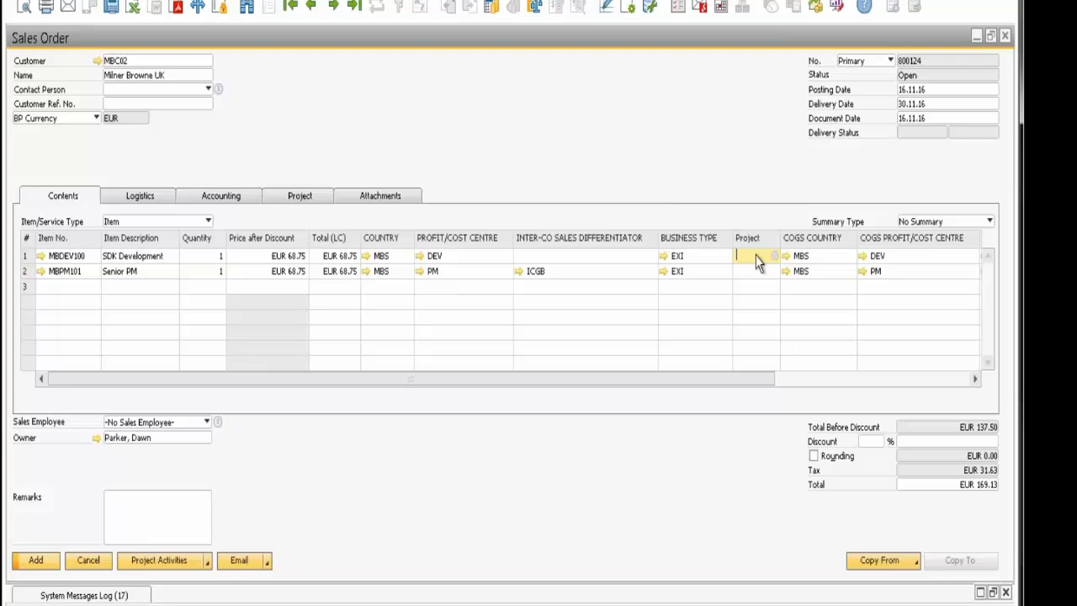
text(zzz dev)
key(Tab)
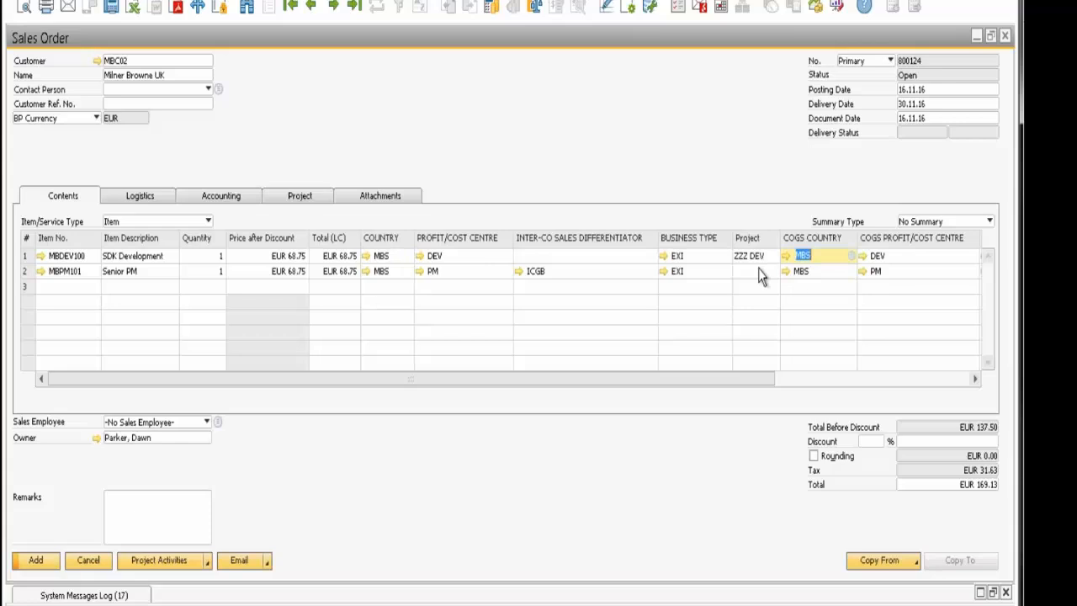
click(757, 272)
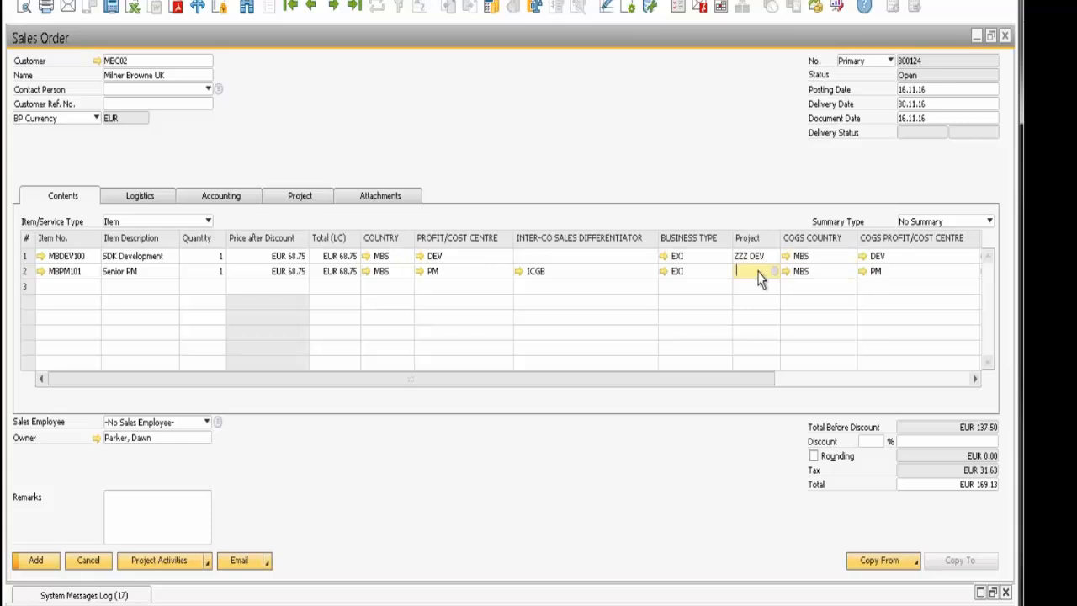
text(zzz dev)
key(Tab)
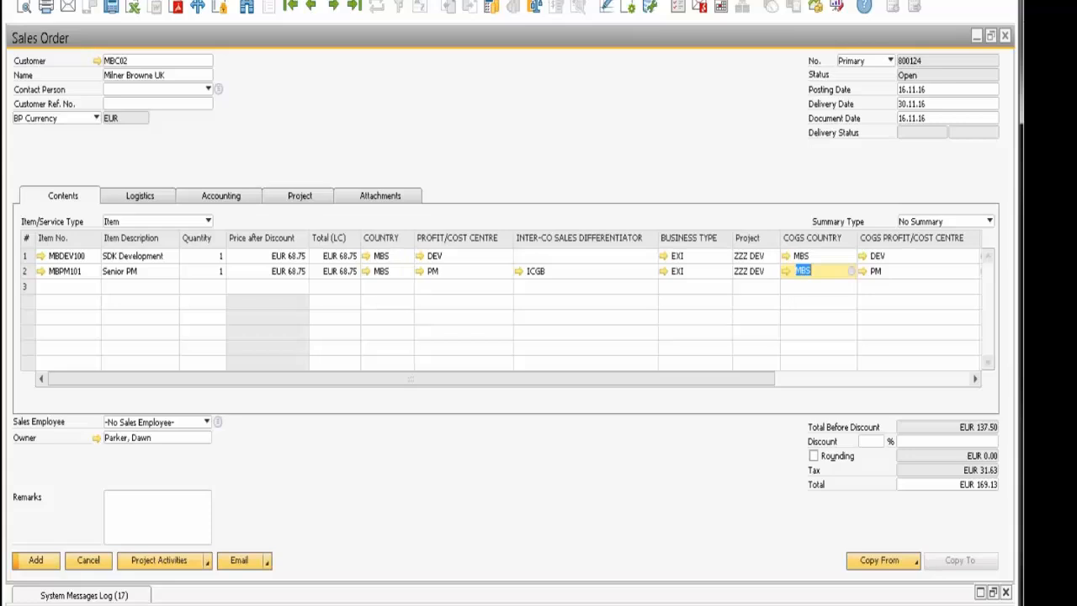
Step: Try to add the sales order, accepting the posting date prompt and dismissing the system message
click(34, 562)
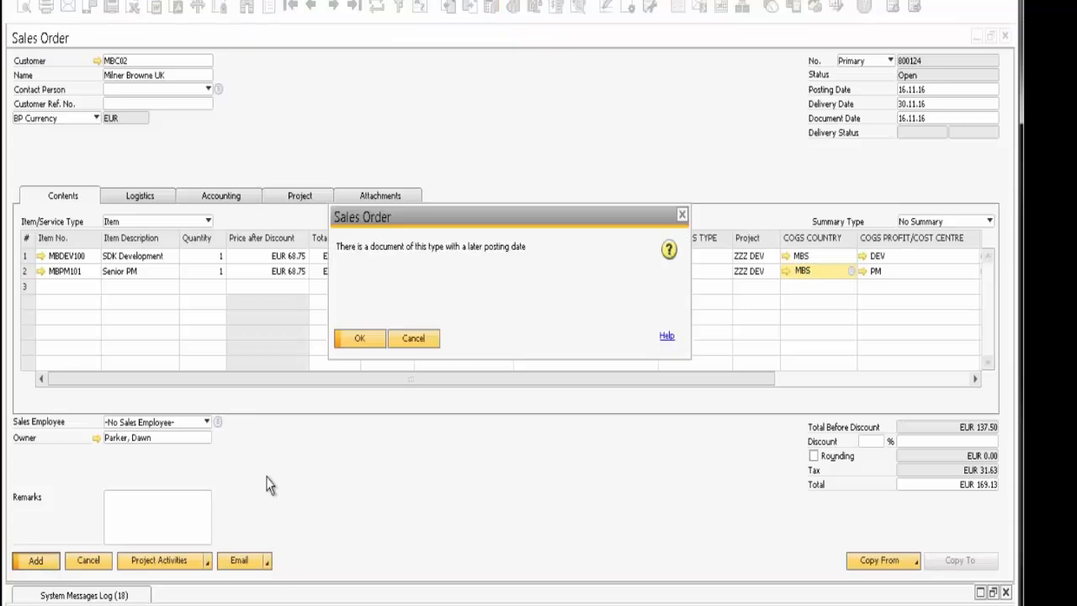
click(360, 339)
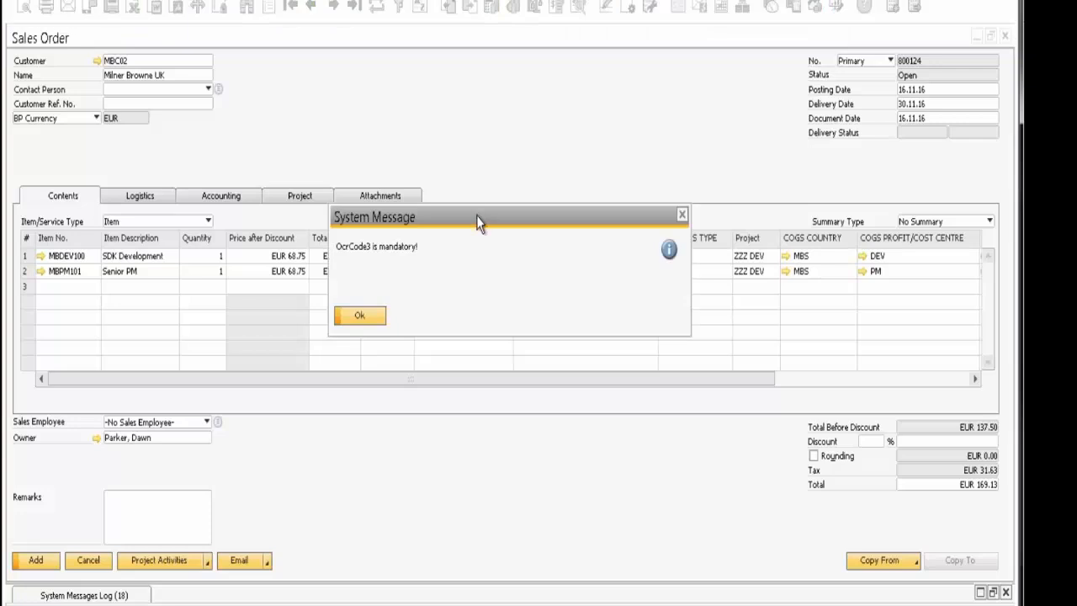
drag(476, 215, 486, 386)
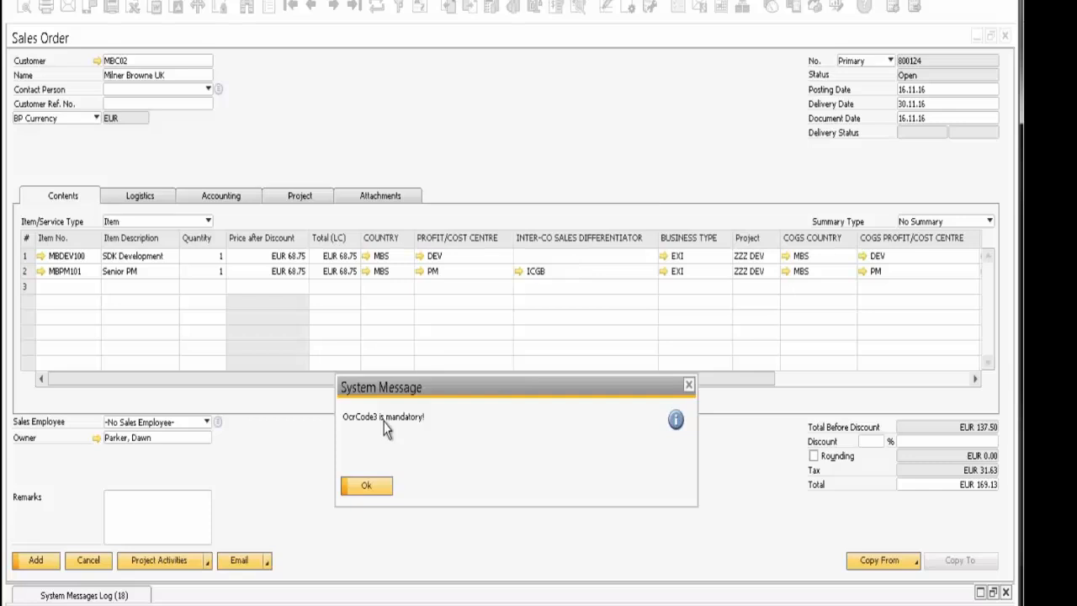
click(366, 486)
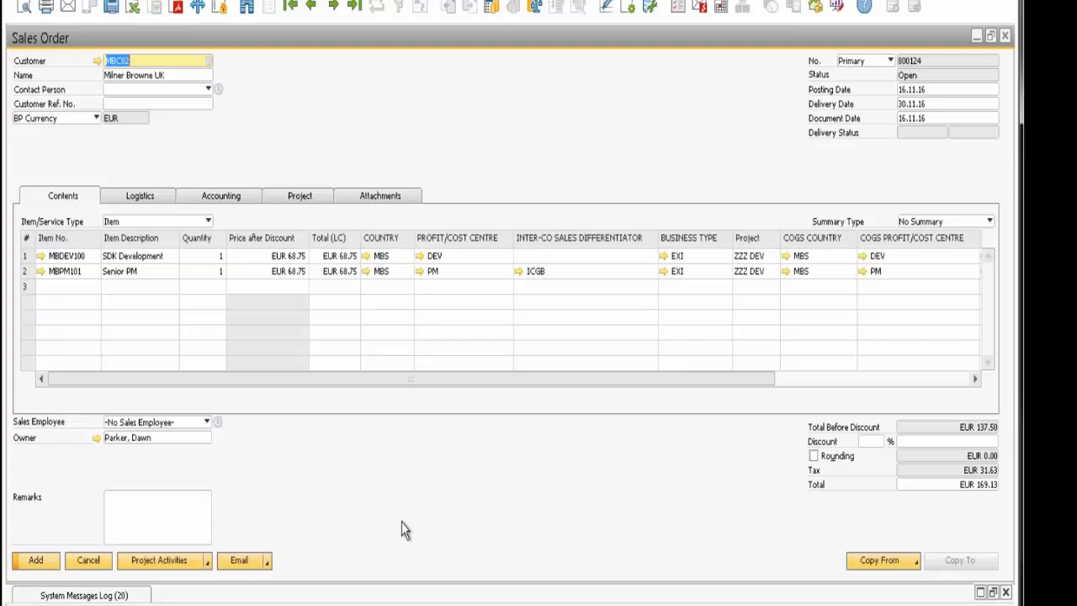
Step: Open the value lookup for the empty Inter-Co Sales Differentiator on line 1
click(574, 260)
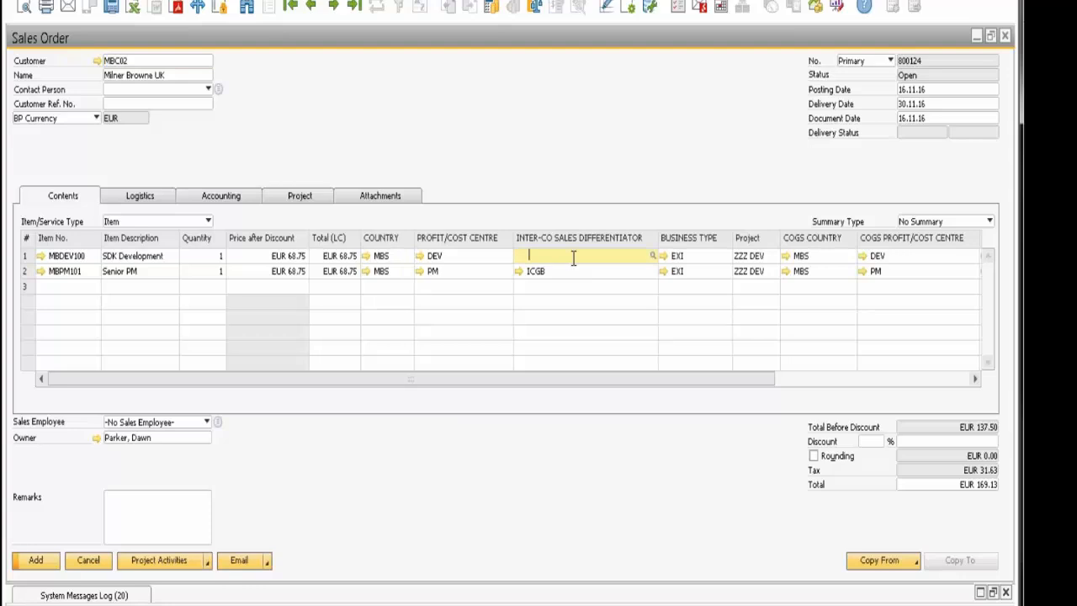
click(653, 256)
Step: Minimise the sales order and maximise the Cost Centre Determination window to view its sales order rules
click(978, 35)
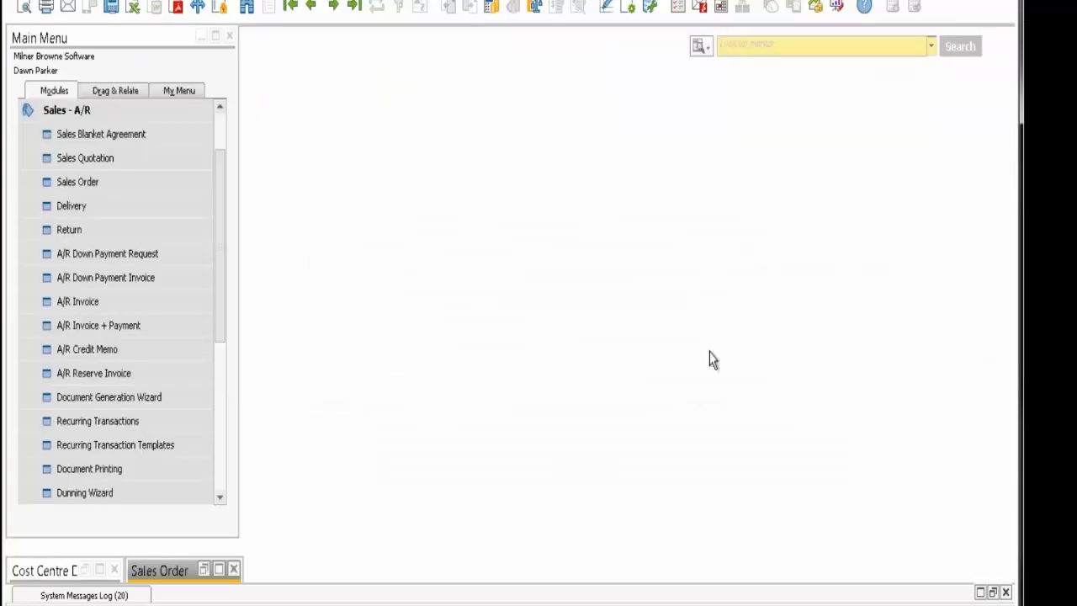
click(48, 577)
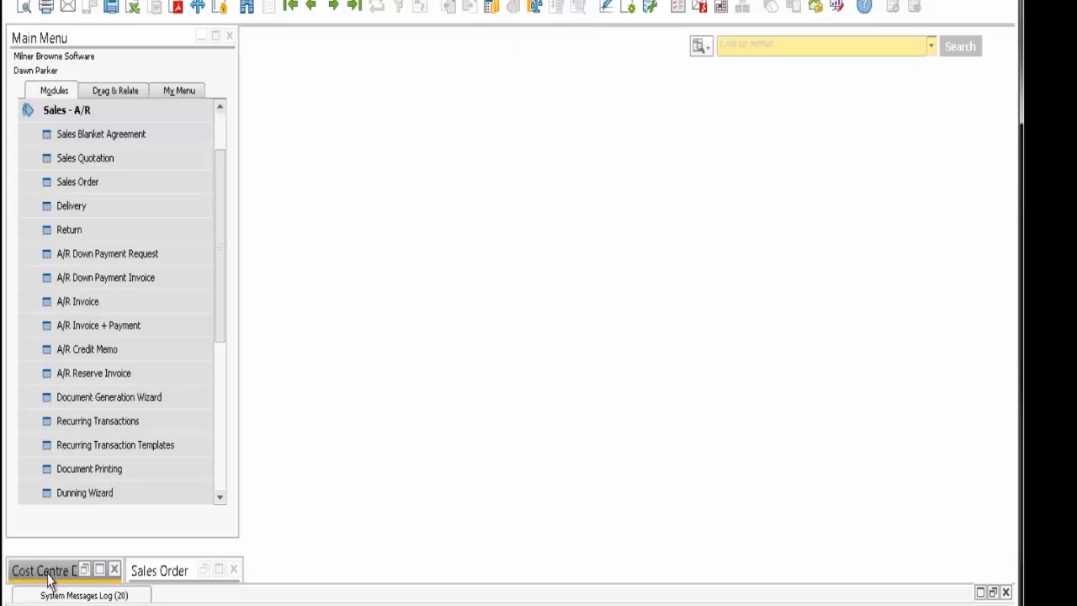
click(99, 569)
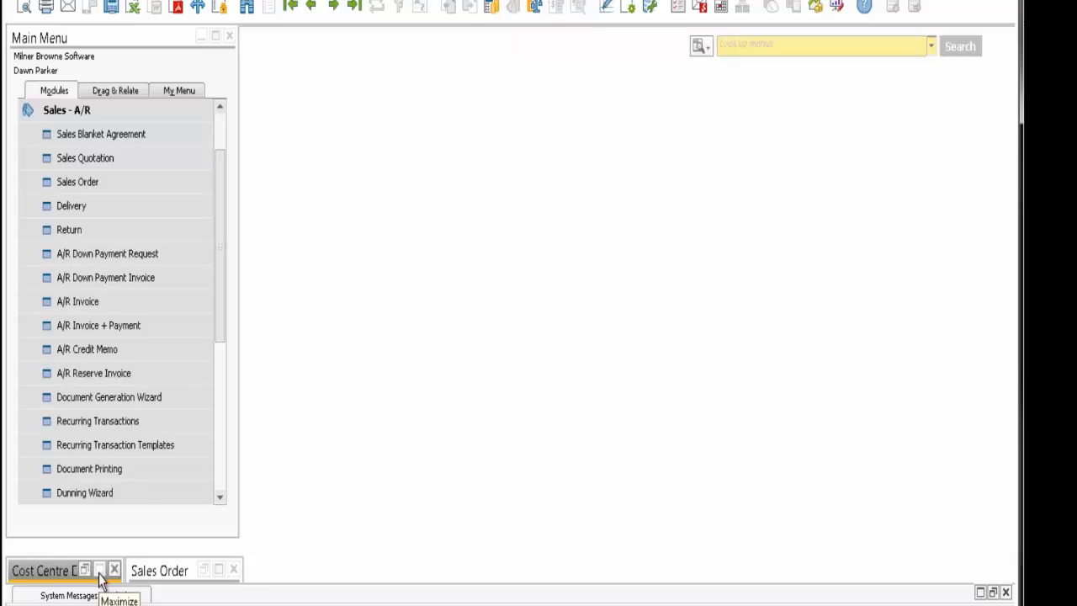
click(99, 572)
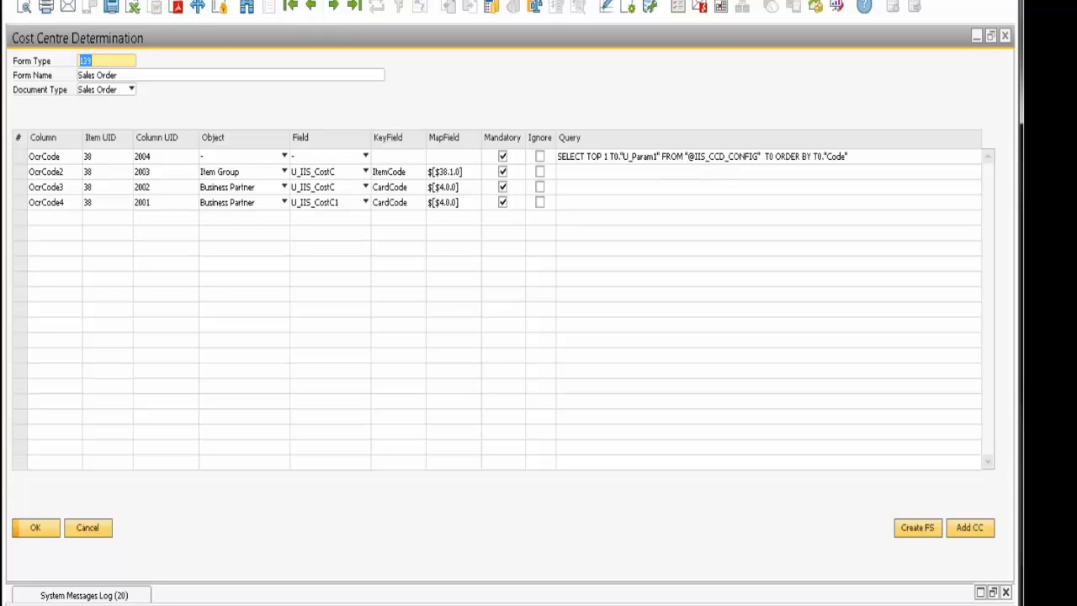
Step: Open the IIS_CCD_CONFIG user-defined table to view its Parameter 1 entry, and close it without changes
click(221, 1)
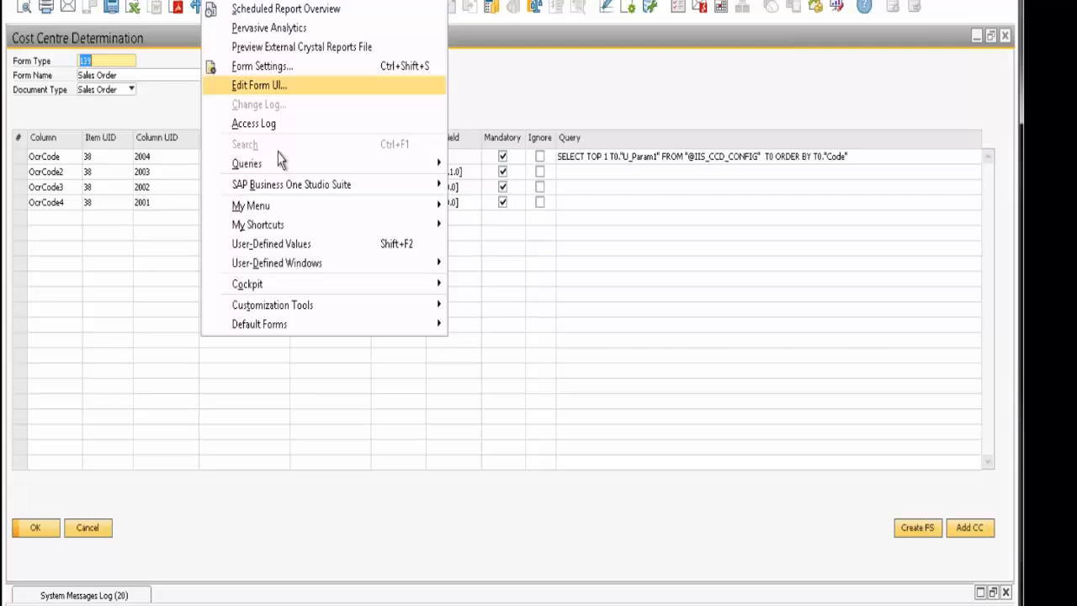
mouse_move(296, 266)
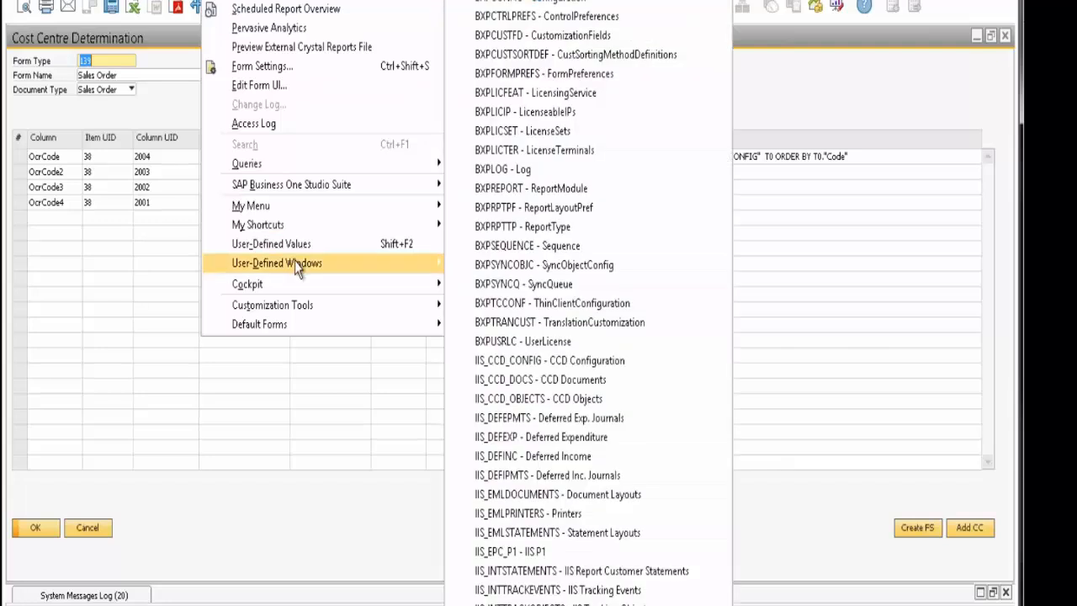
click(507, 364)
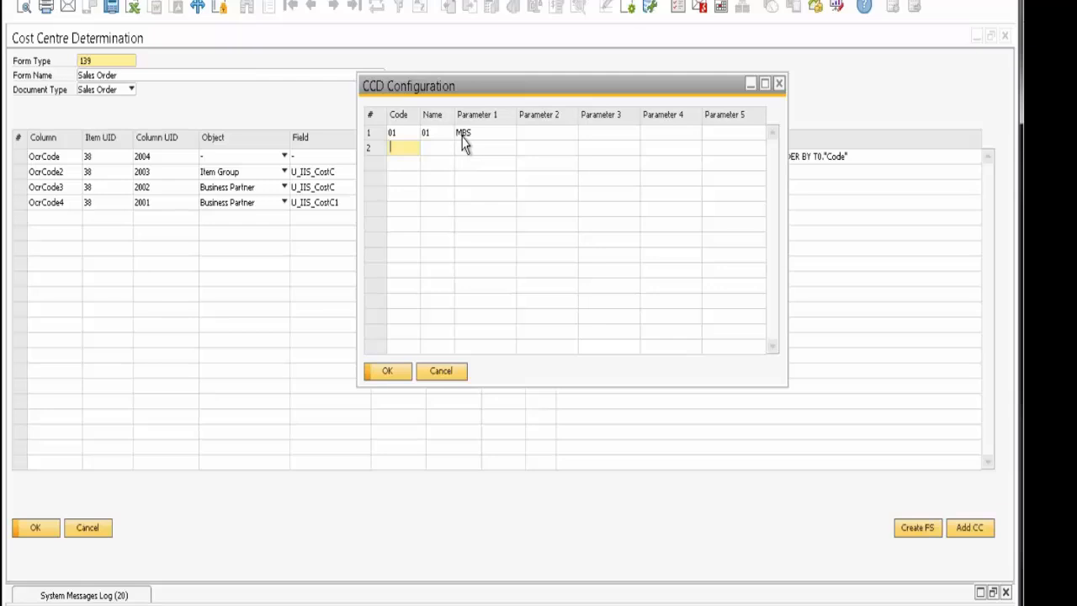
click(443, 373)
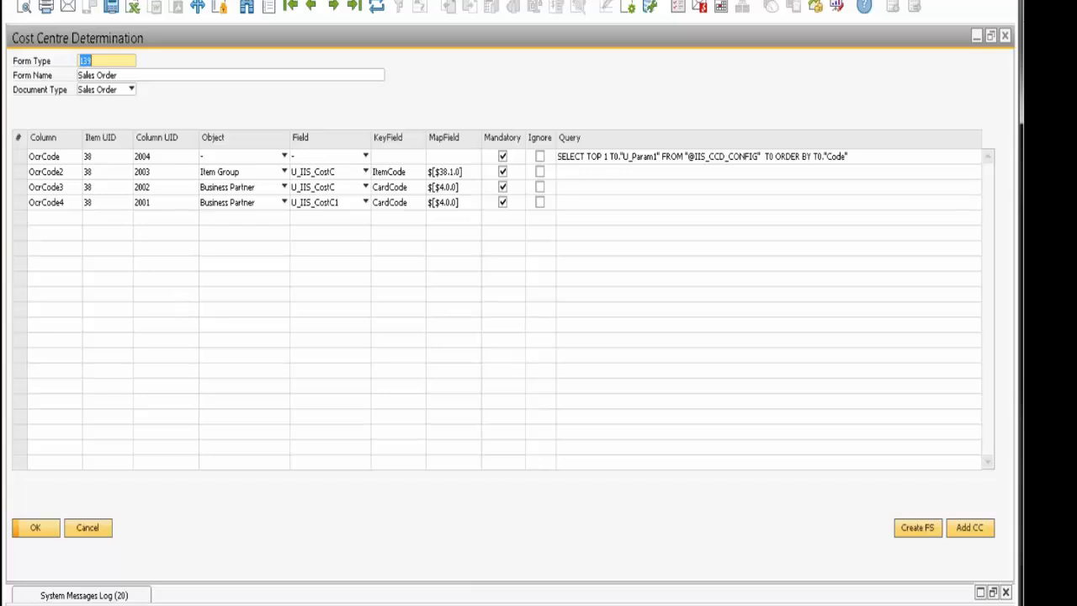
click(79, 0)
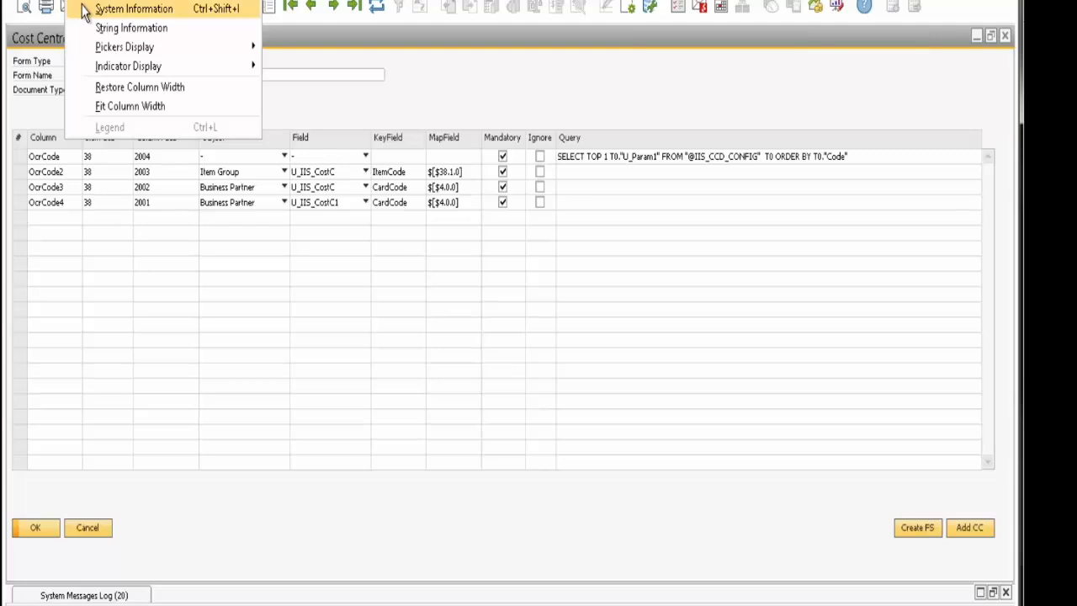
click(487, 81)
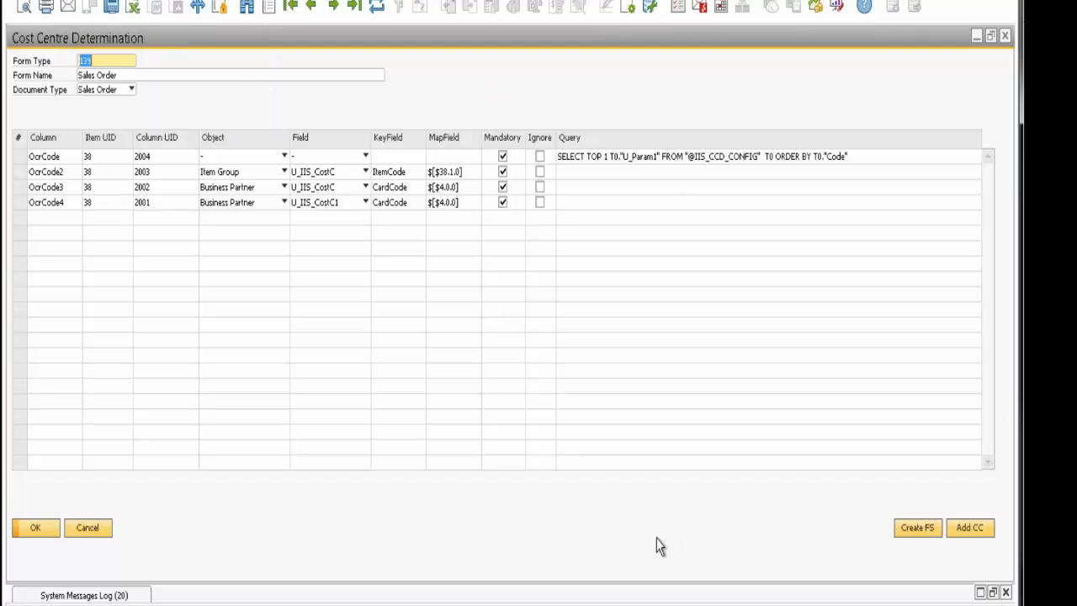